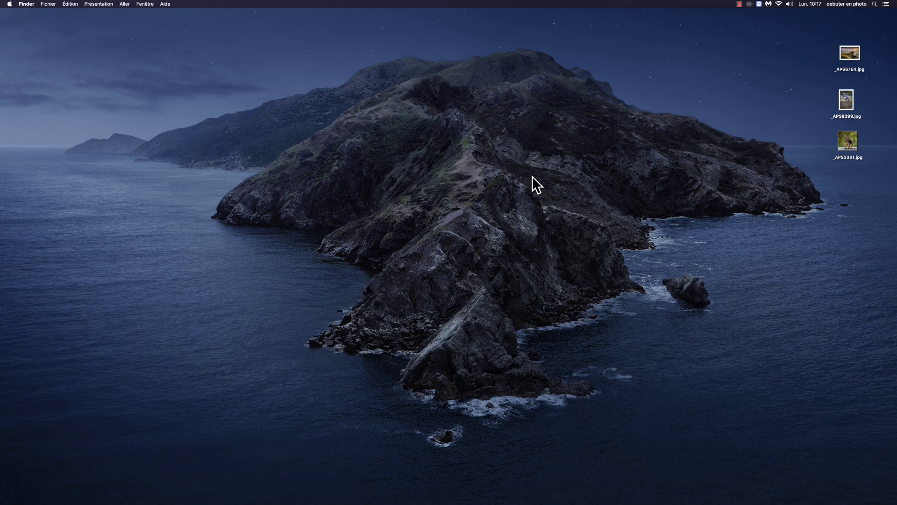
- Open _APS6764.jpg from the desktop in Preview, copy the lighthouse image to the clipboard, and close it
double_click(848, 52)
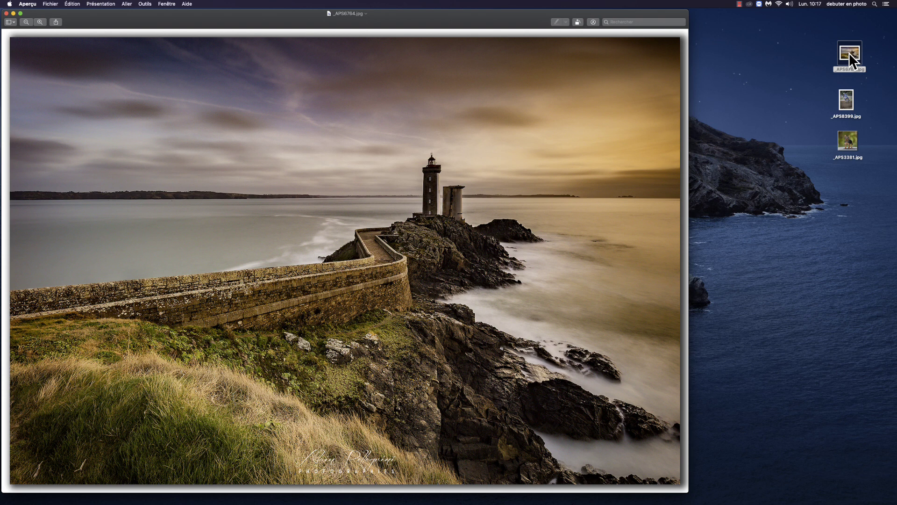
right_click(849, 52)
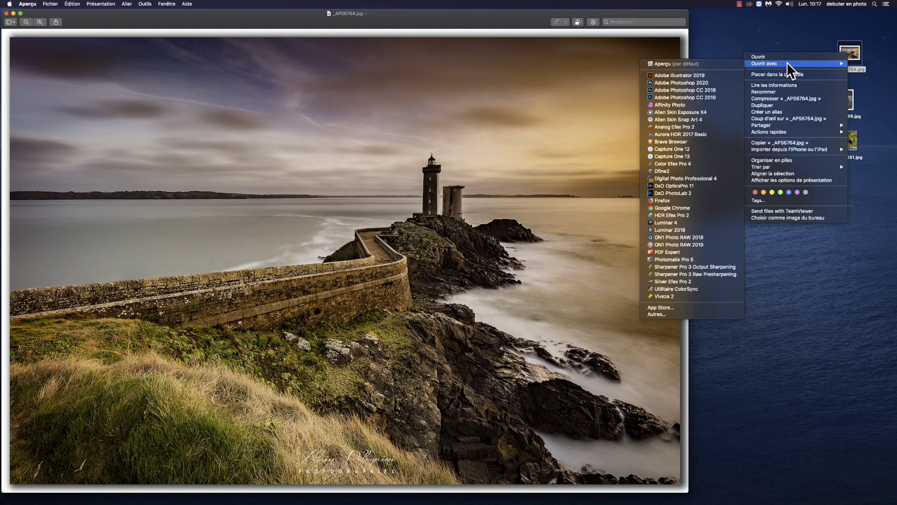
click(805, 22)
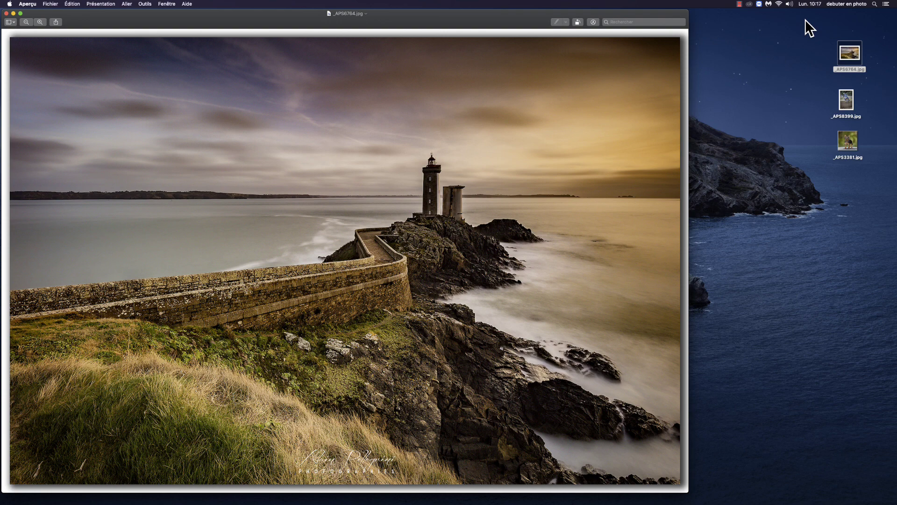
drag(449, 21, 507, 20)
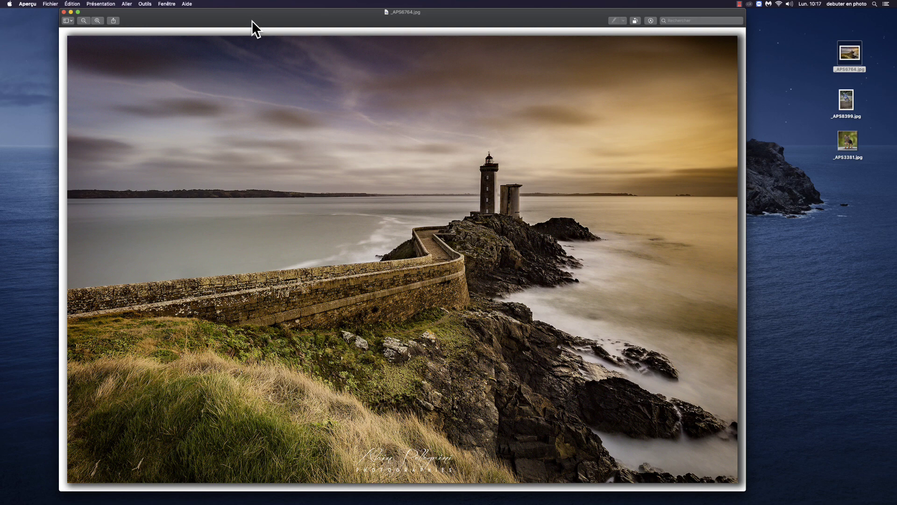
key(super+c)
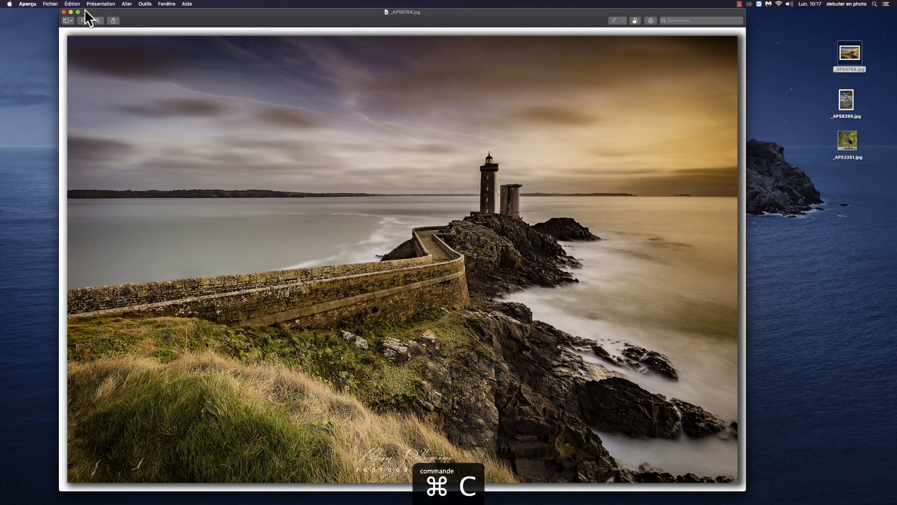
click(64, 12)
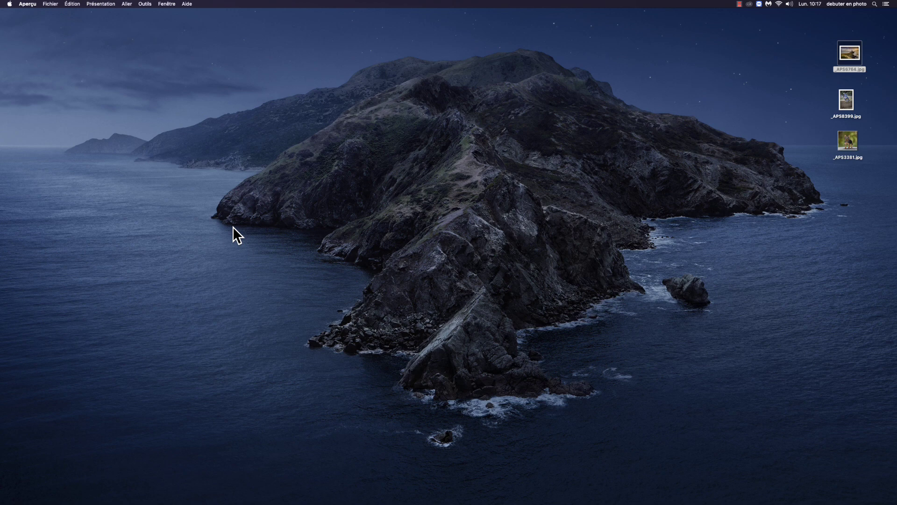
- Open the home folder in Finder and view the information window of the Public folder
click(161, 488)
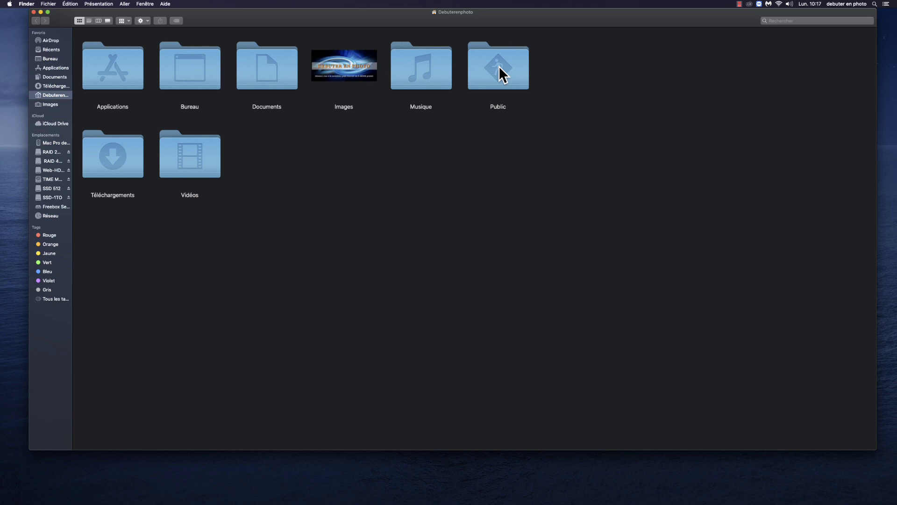
click(498, 66)
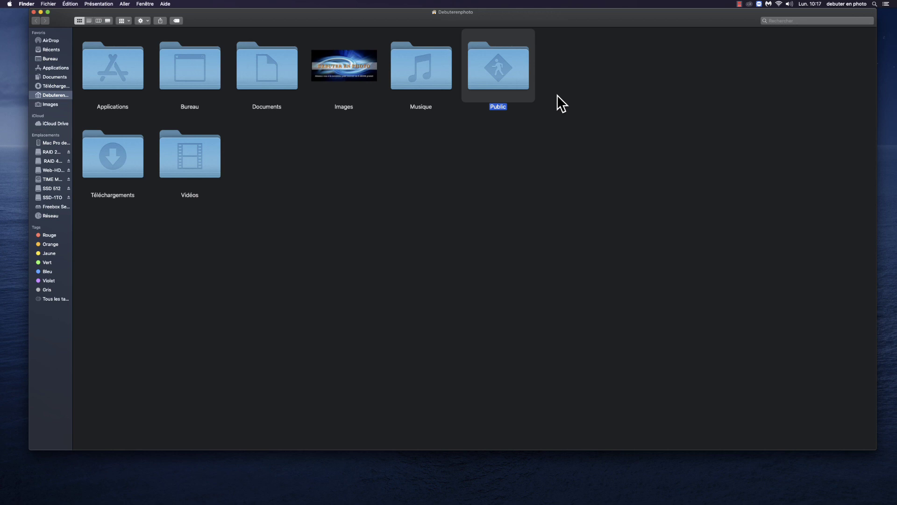
key(super+i)
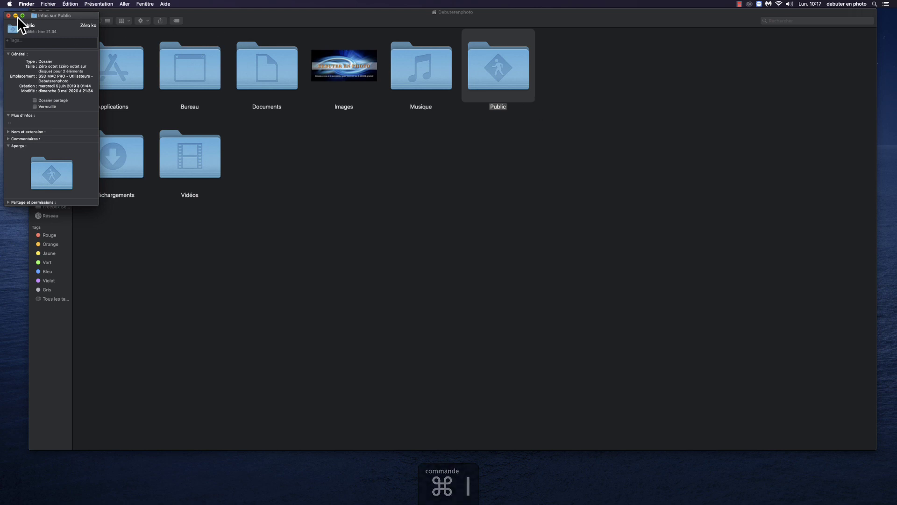
click(8, 15)
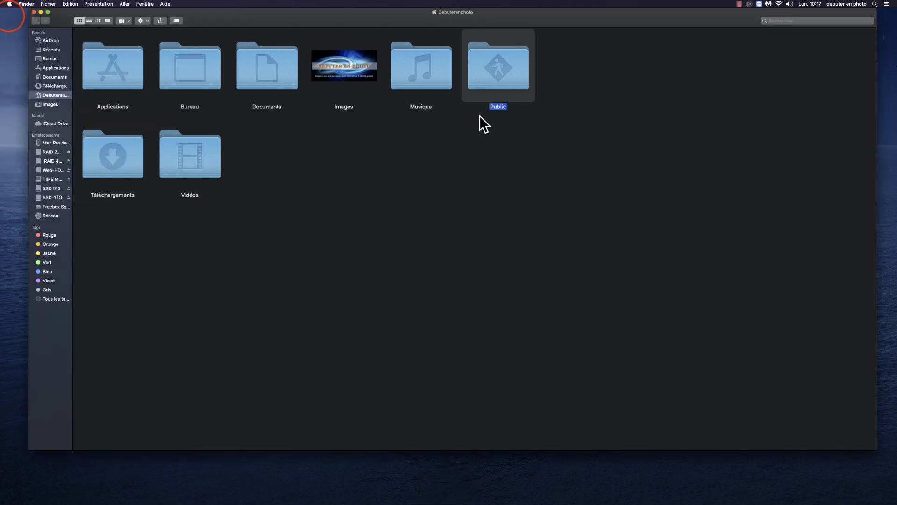
- Replace the Public folder's icon with the copied lighthouse image through its information window
right_click(497, 64)
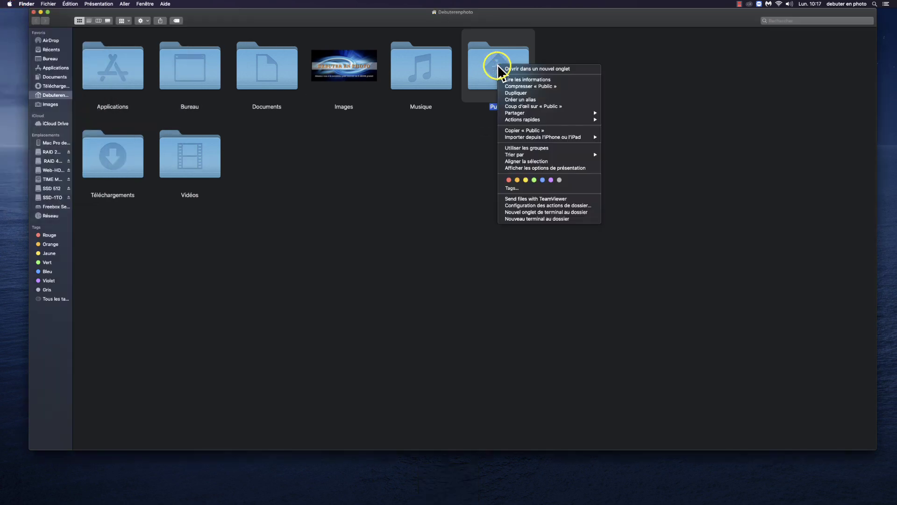
click(507, 80)
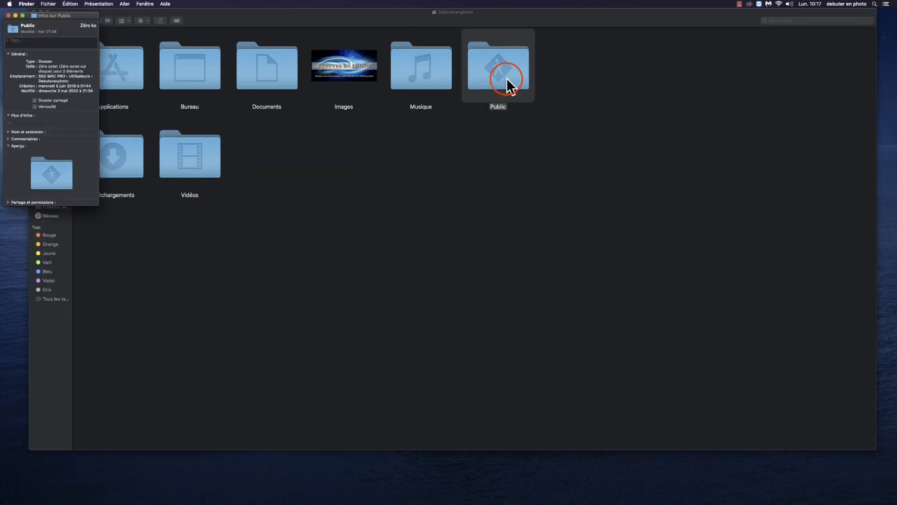
drag(83, 16, 536, 132)
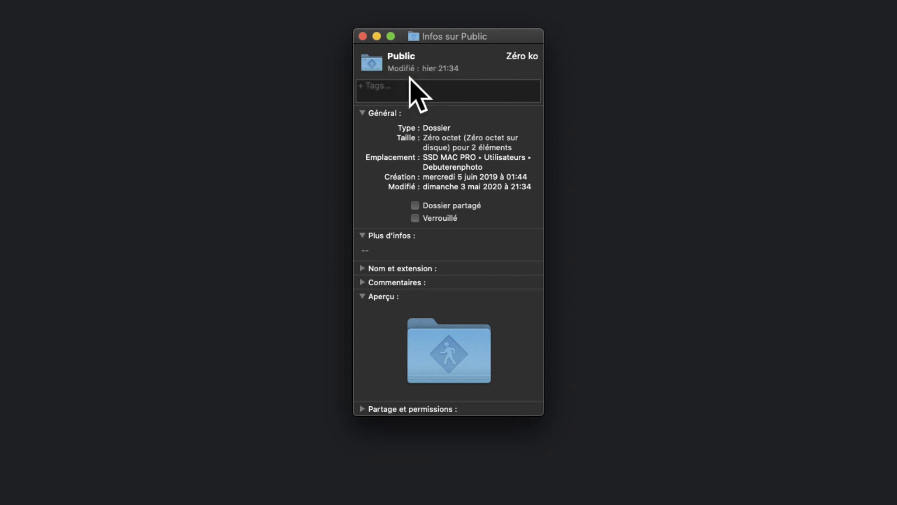
click(370, 65)
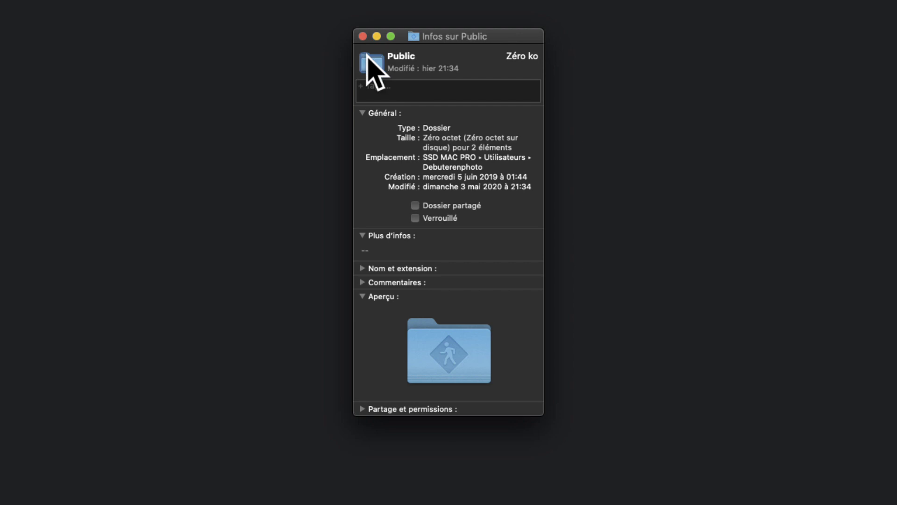
key(super+v)
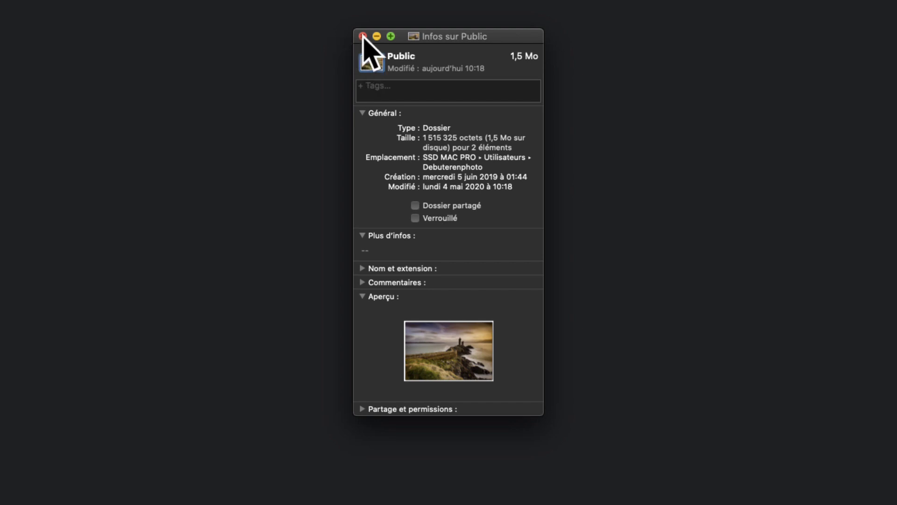
click(363, 36)
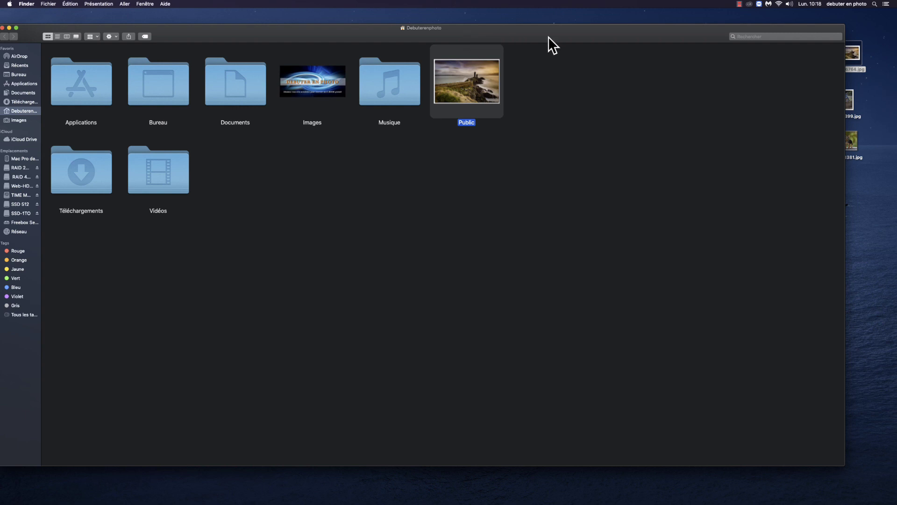
- Uncover the desktop files, open _APS3381.jpg in Preview, and copy the dog image to the clipboard
drag(587, 33, 537, 29)
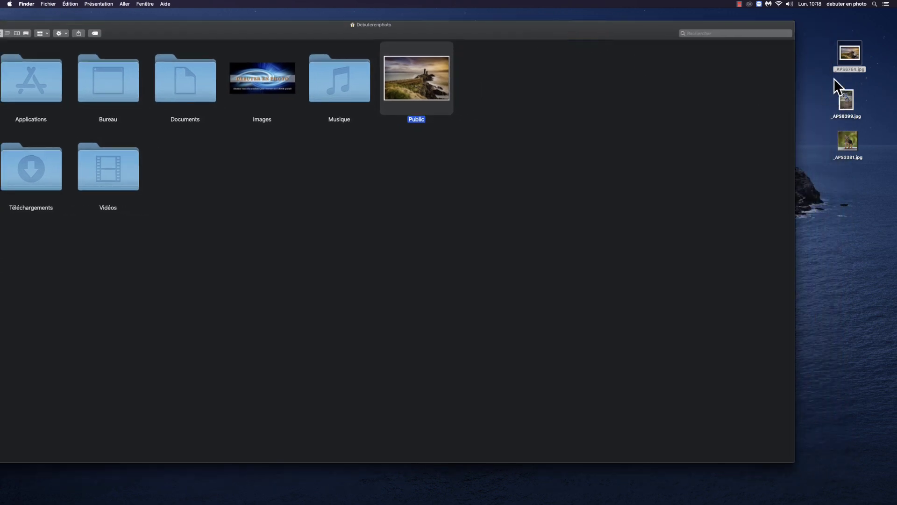
double_click(846, 138)
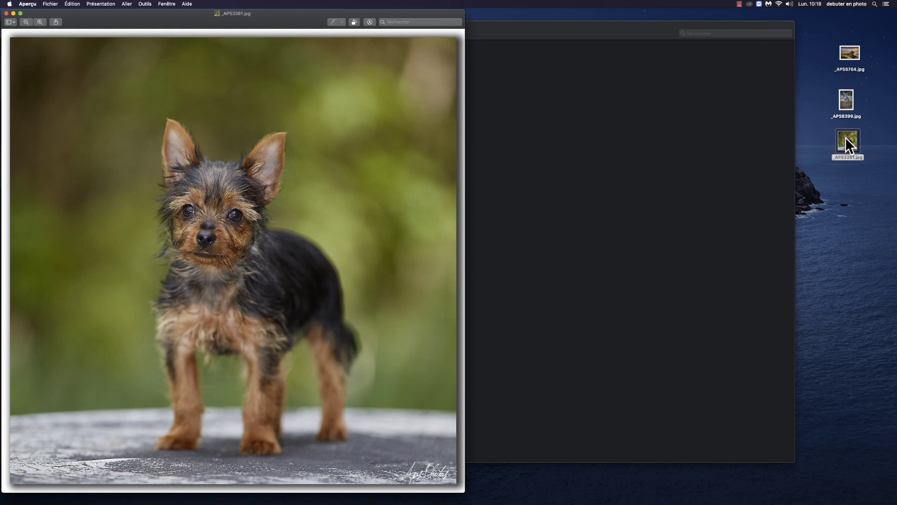
key(super+c)
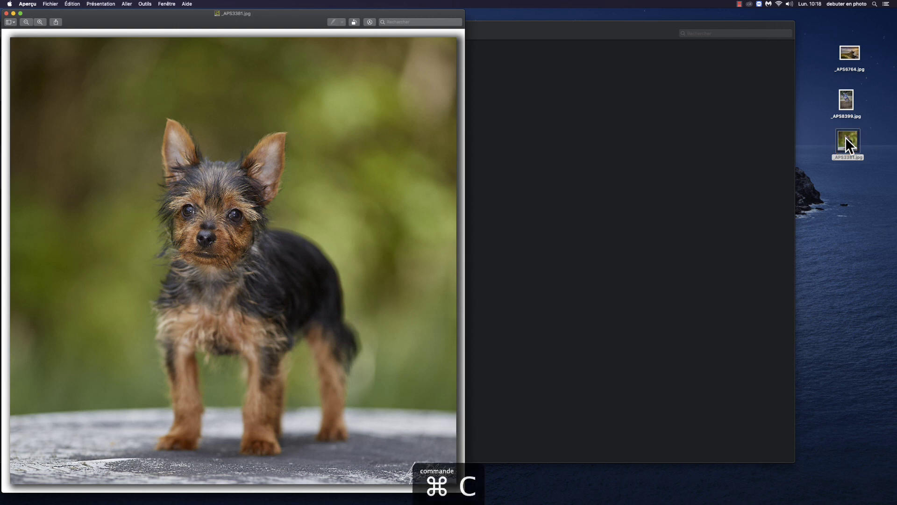
click(6, 13)
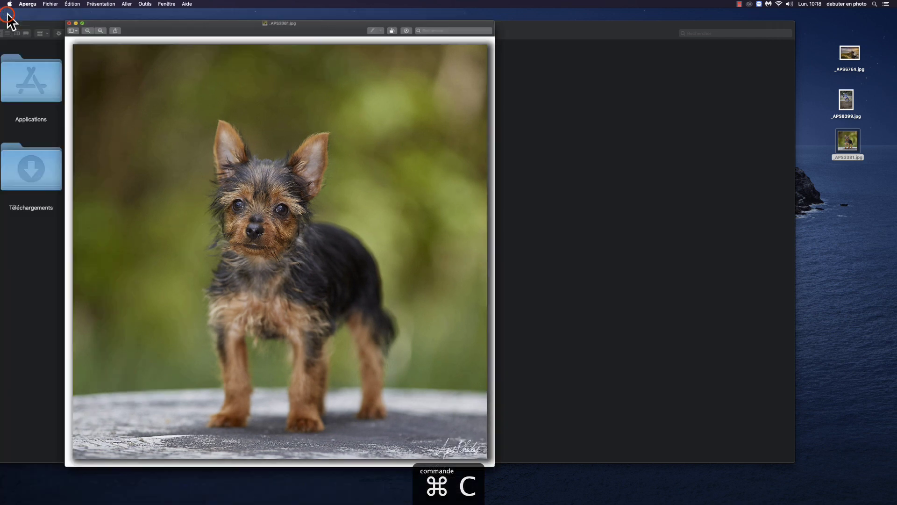
- Replace the Public folder's icon with the copied dog image through its information window
click(415, 79)
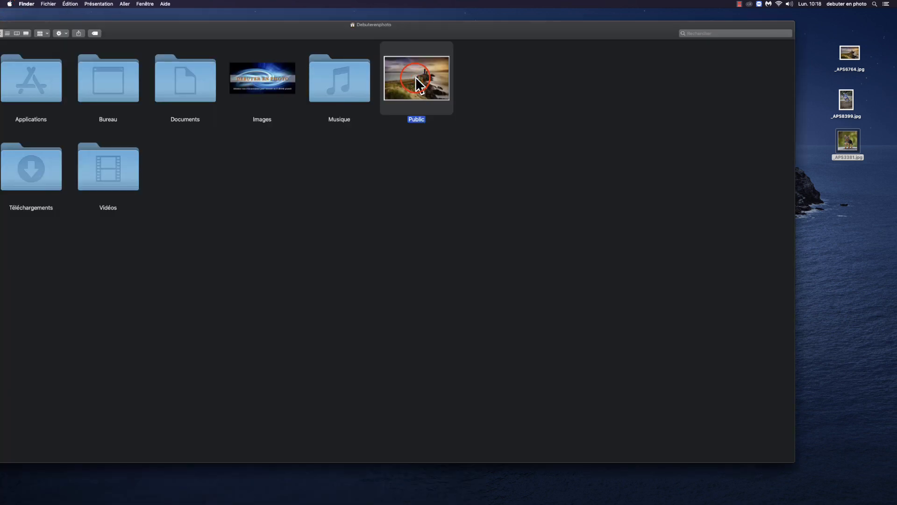
key(super+i)
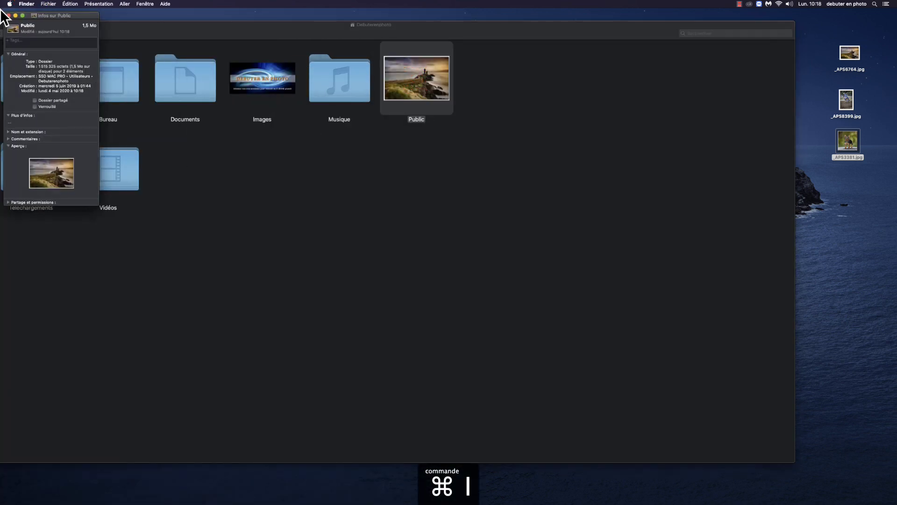
drag(95, 11, 463, 133)
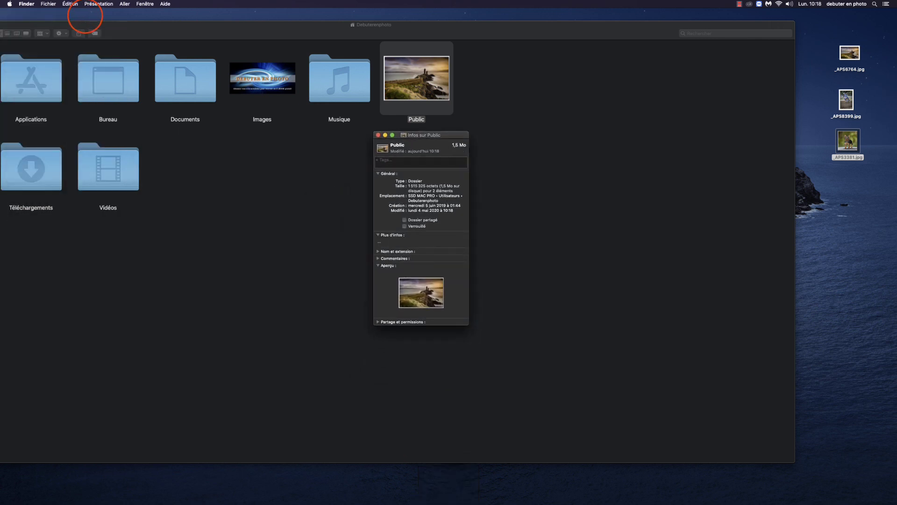
click(380, 147)
key(super+v)
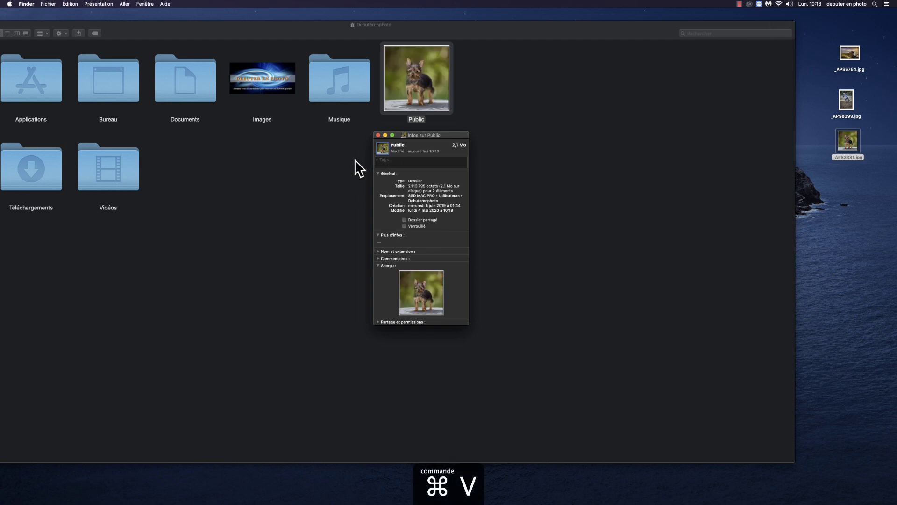
click(378, 135)
click(528, 138)
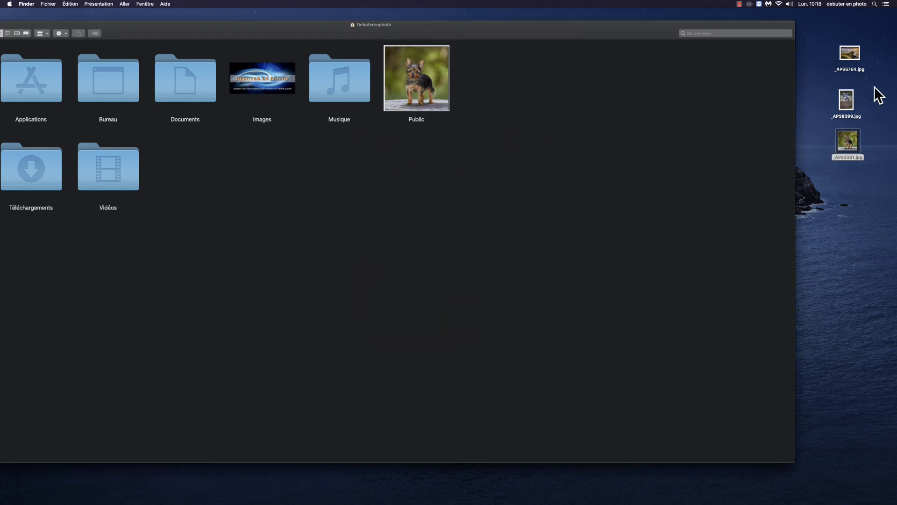
- Open _APS8399.jpg from the desktop in Preview, copy the motocross image to the clipboard, and close it
double_click(846, 98)
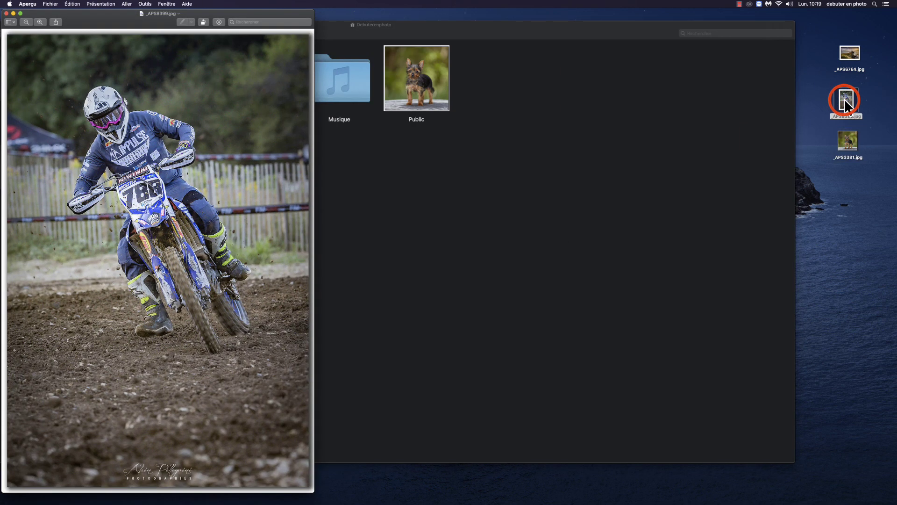
key(super+c)
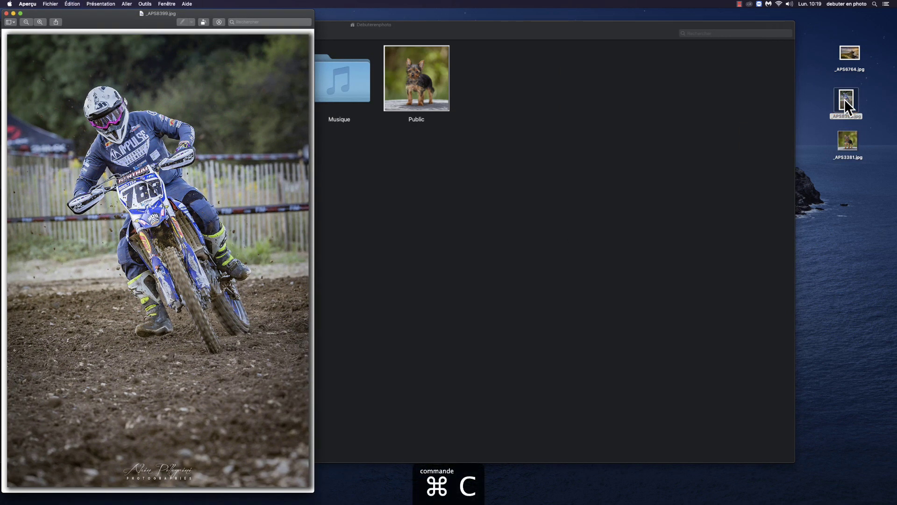
click(6, 14)
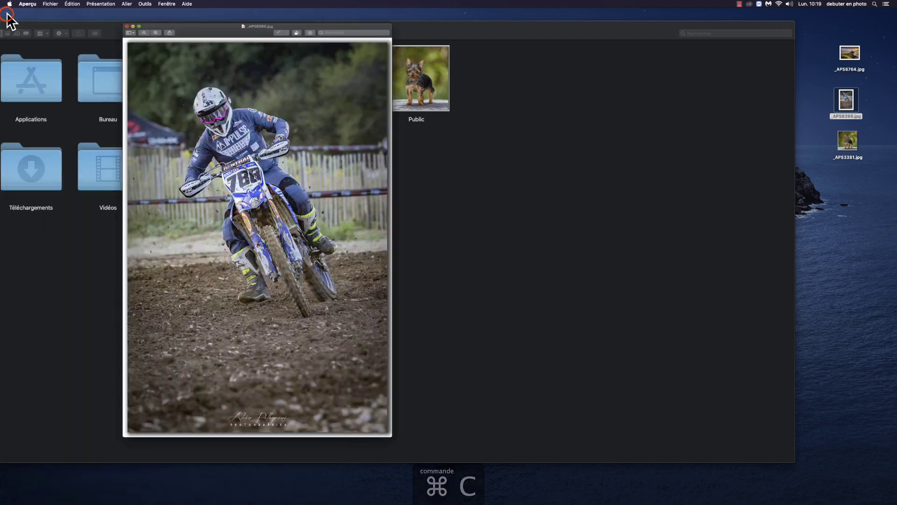
- Replace the Public folder's icon with the copied motocross image through its information window
click(432, 78)
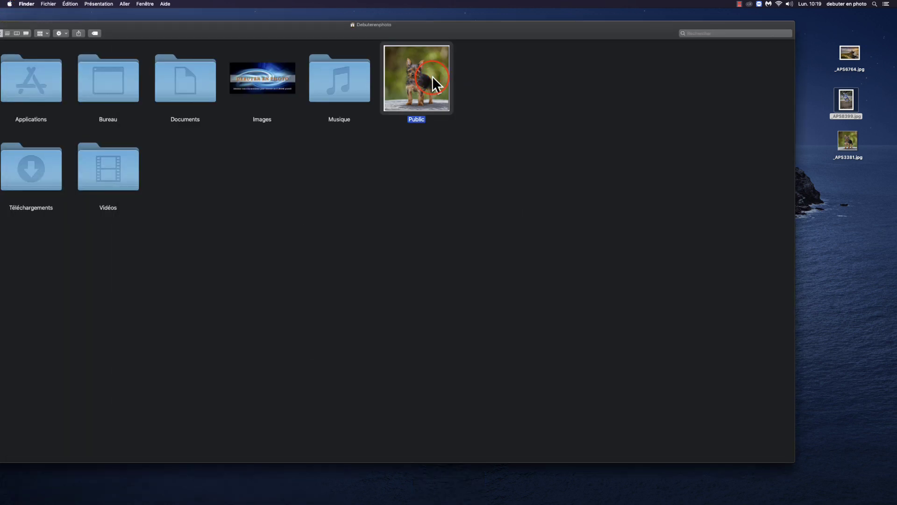
key(super+i)
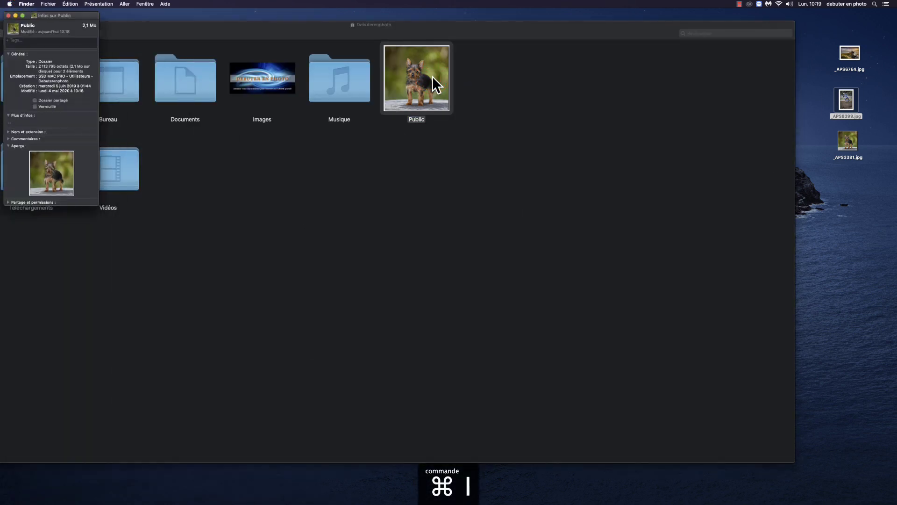
drag(78, 19, 449, 138)
click(383, 151)
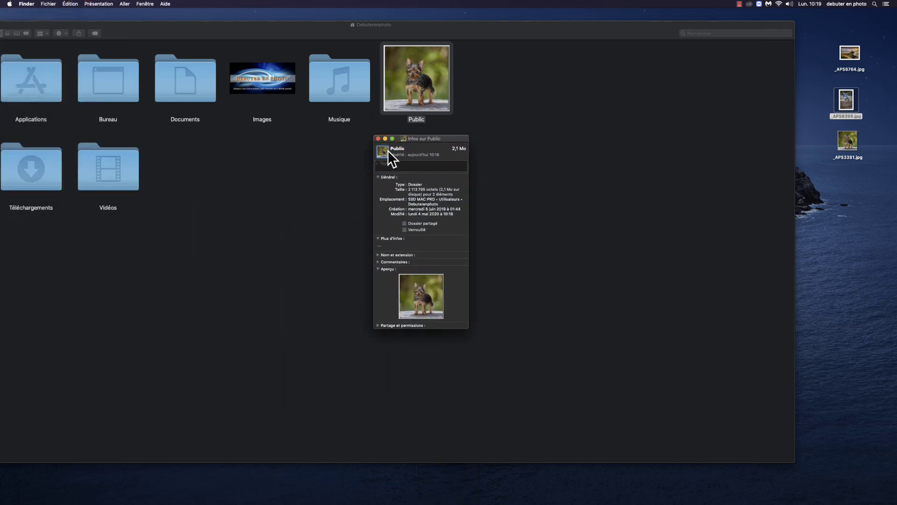
key(super+v)
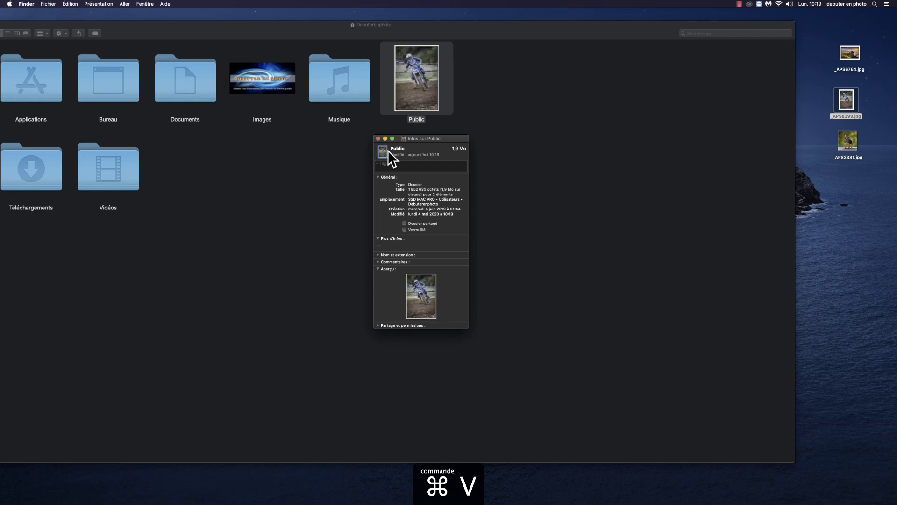
click(378, 138)
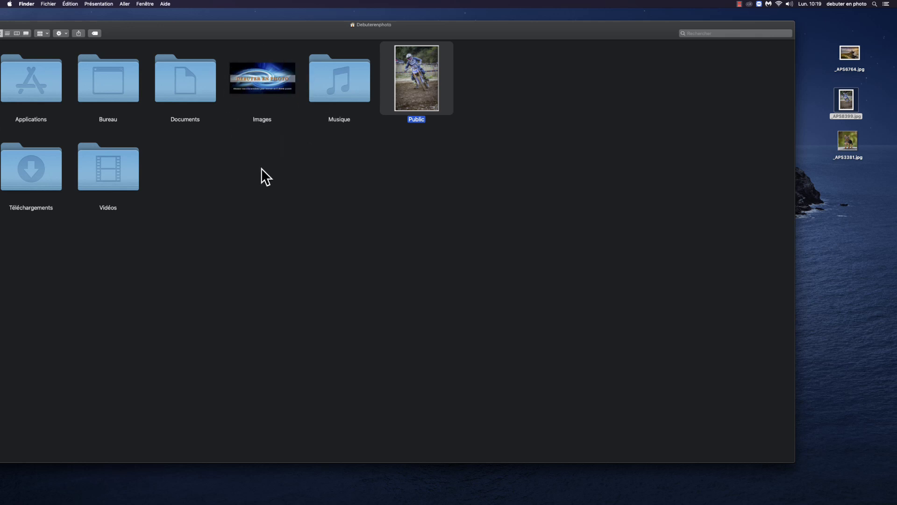
click(411, 182)
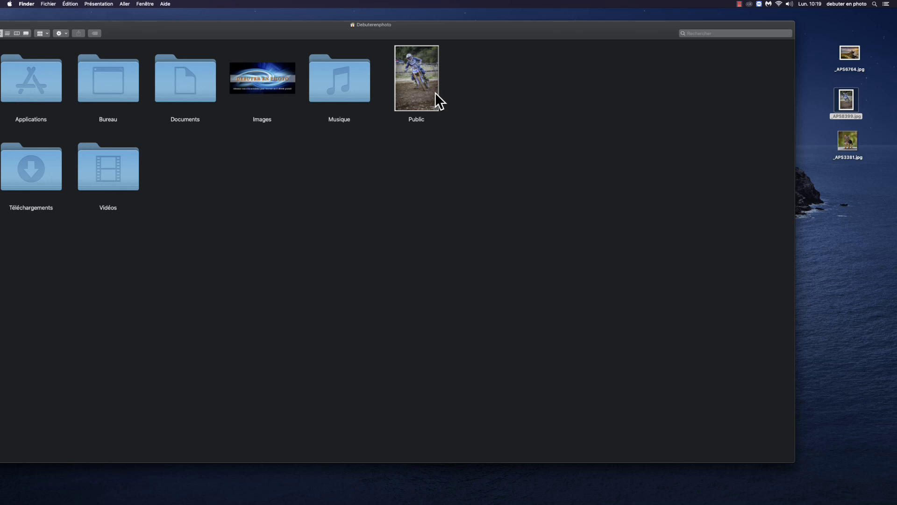
- Remove the custom motocross icon from the Public folder through its information window to restore the default icon, and close that window
click(414, 83)
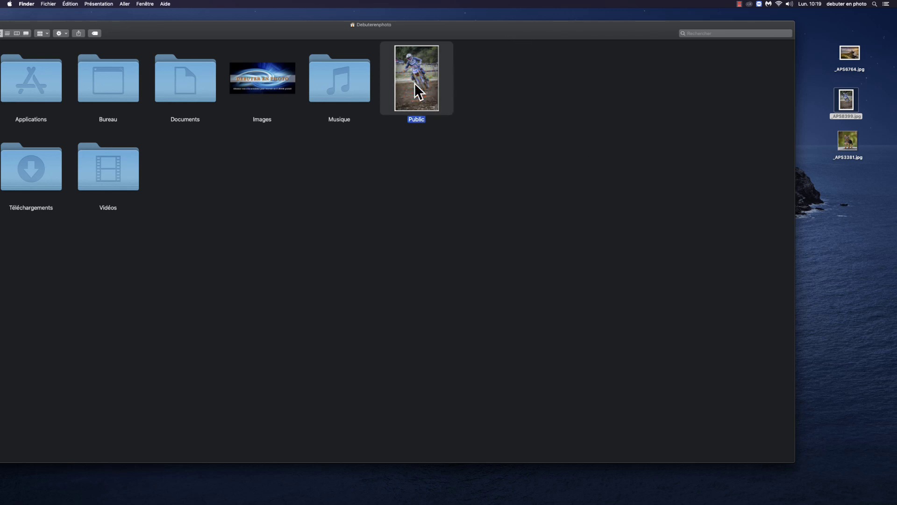
key(super+i)
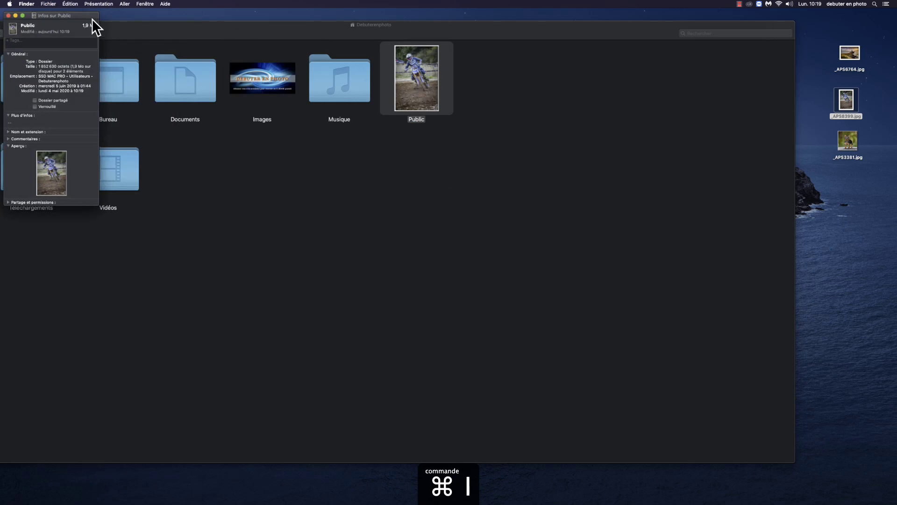
drag(87, 15, 509, 187)
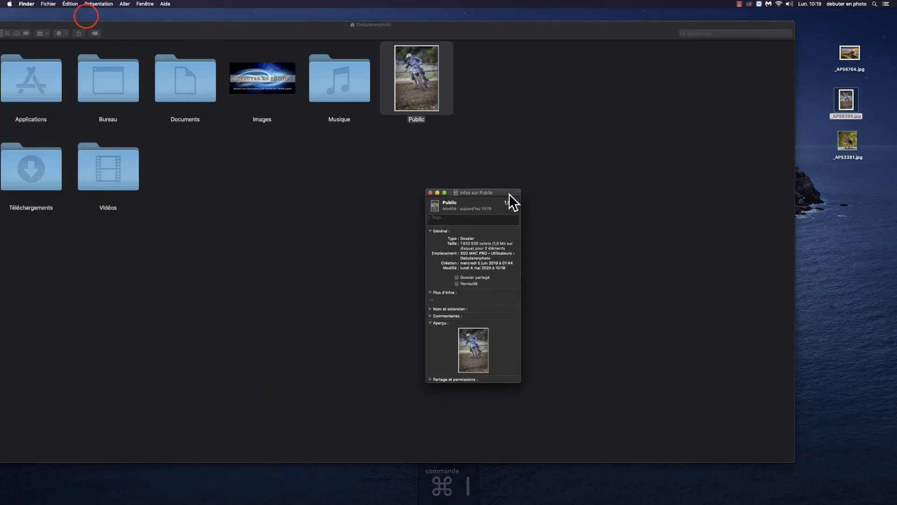
click(430, 199)
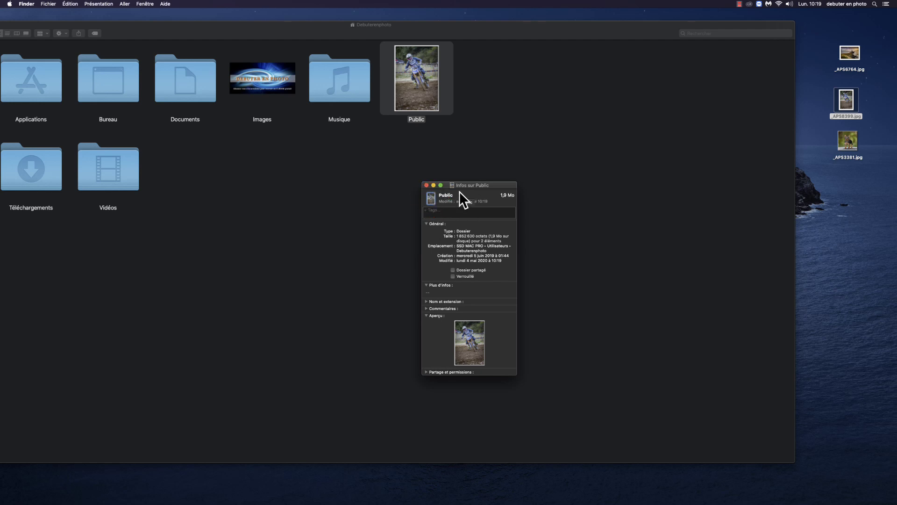
key(BackSpace)
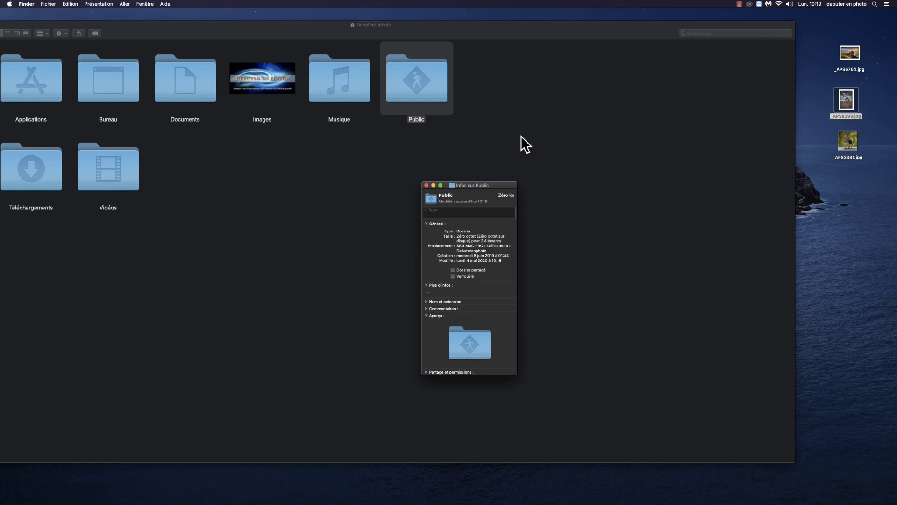
click(426, 185)
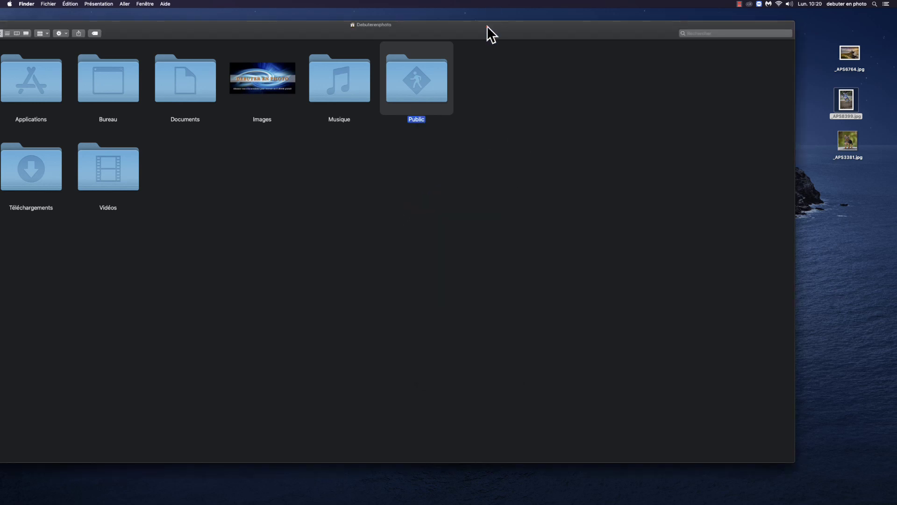
- Open the Images folder and its SPORTS MECANIQUE subfolder to examine the custom photo icons on the folders inside
drag(487, 27, 515, 26)
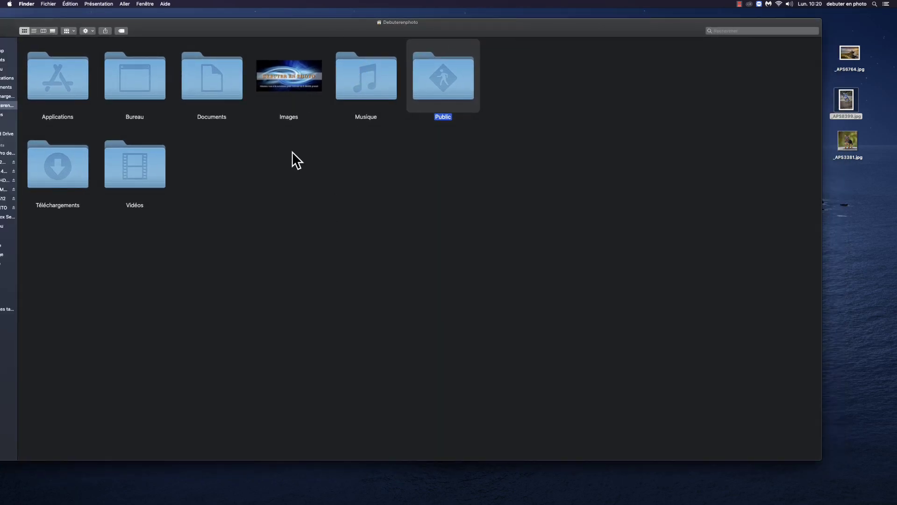
double_click(295, 83)
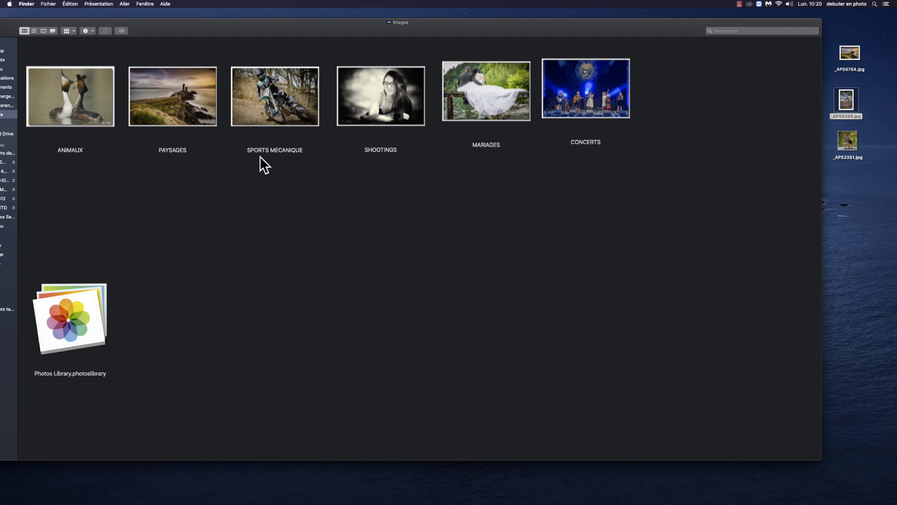
double_click(283, 107)
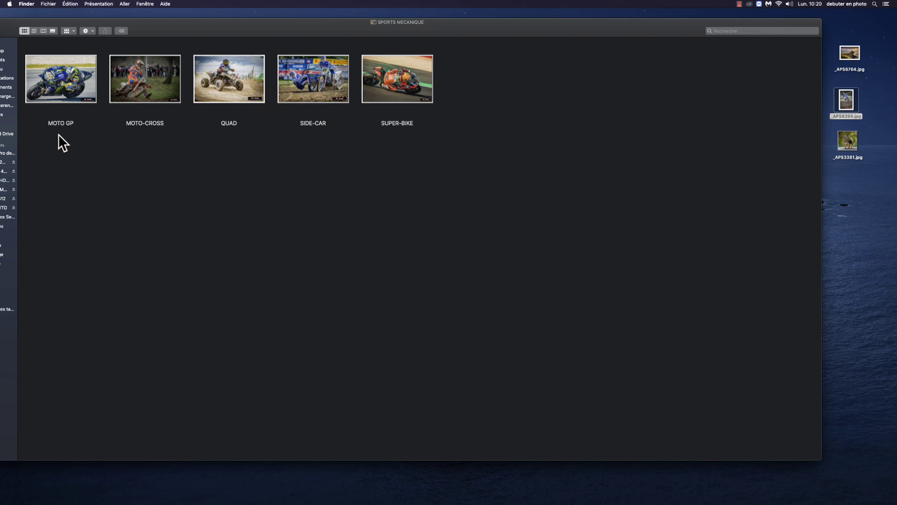
- Move the SPORTS MECANIQUE window fully into view on the desktop and close it
drag(247, 32, 261, 27)
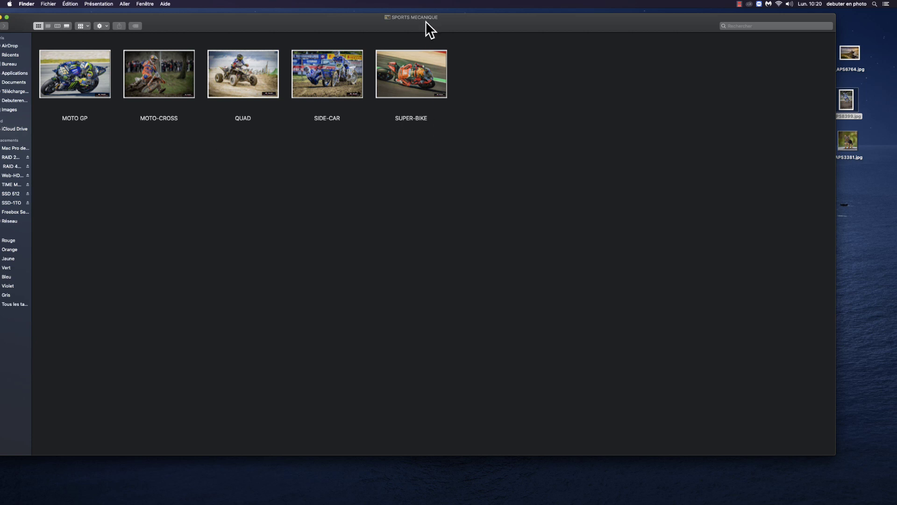
drag(322, 22, 374, 23)
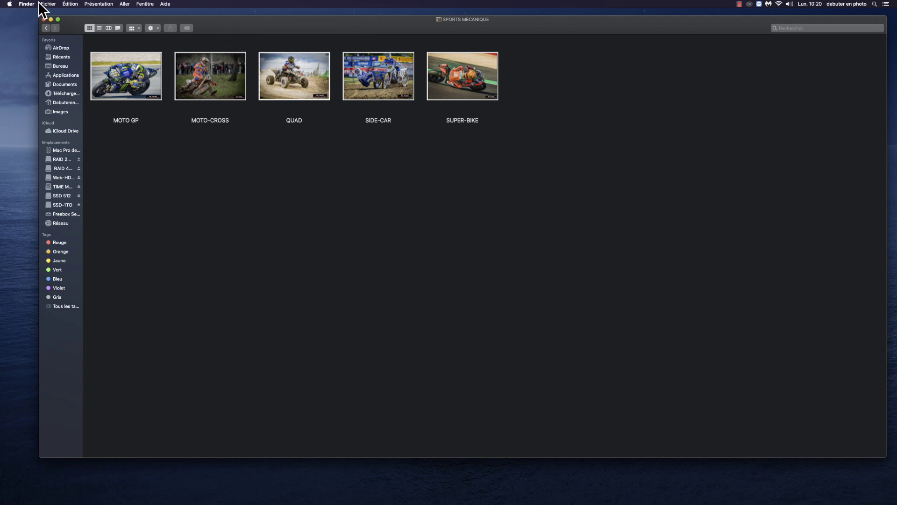
click(44, 20)
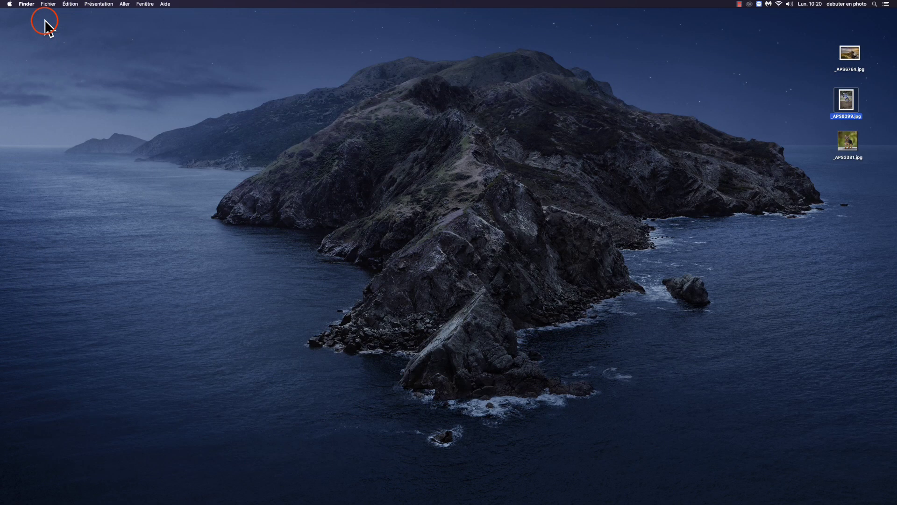